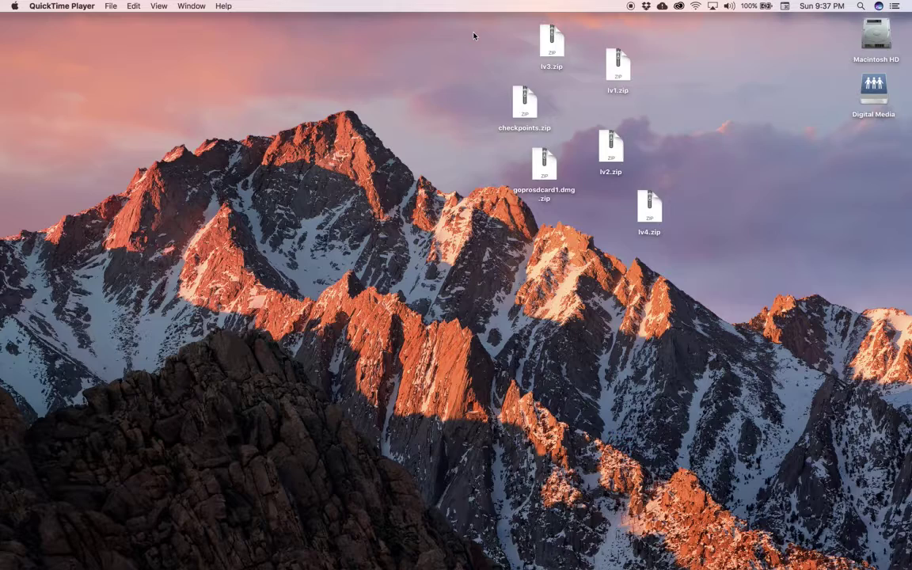
Drag the six lesson zip files rightward on the desktop, then browse the Go and File menus
{"action": "left_click_drag", "start_coordinate": [474, 33], "coordinate": [711, 224]}
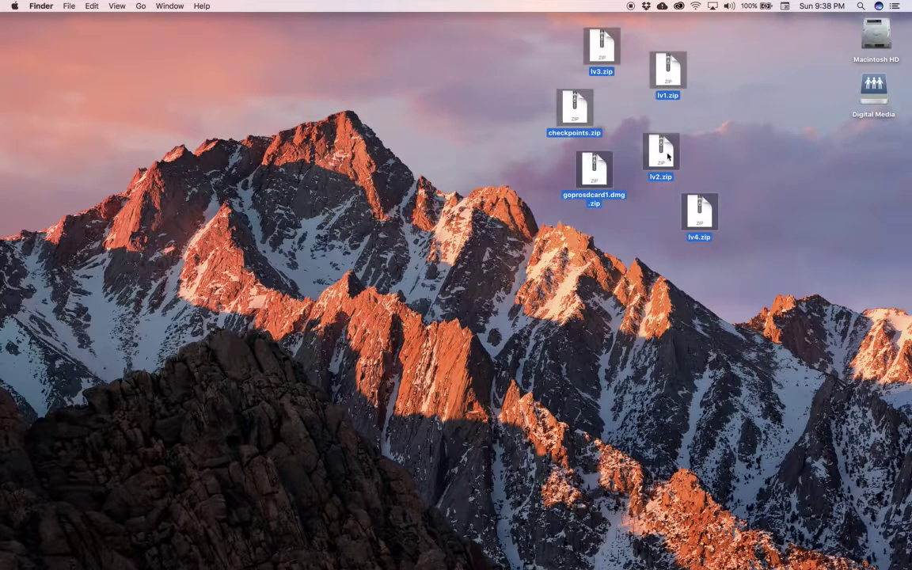
{"action": "left_click", "coordinate": [321, 87]}
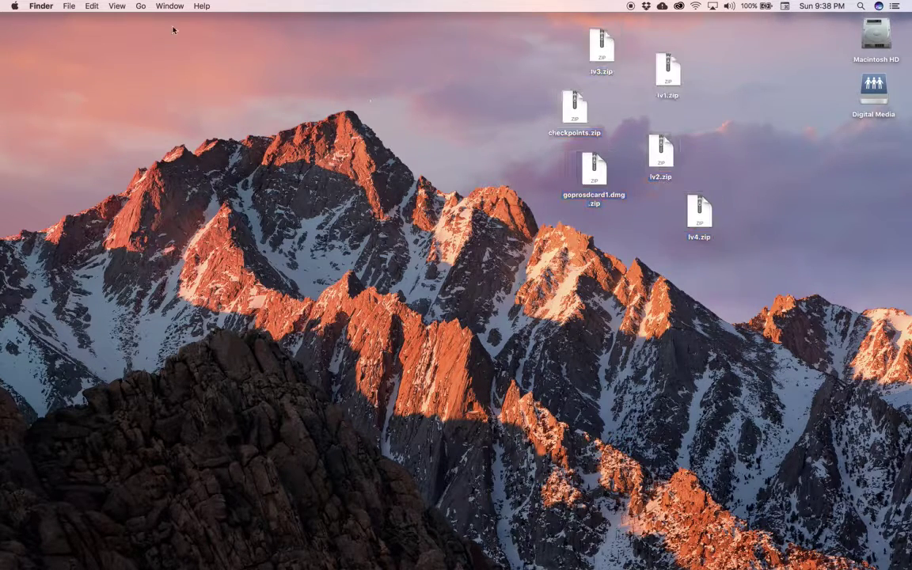
{"action": "left_click", "coordinate": [139, 5]}
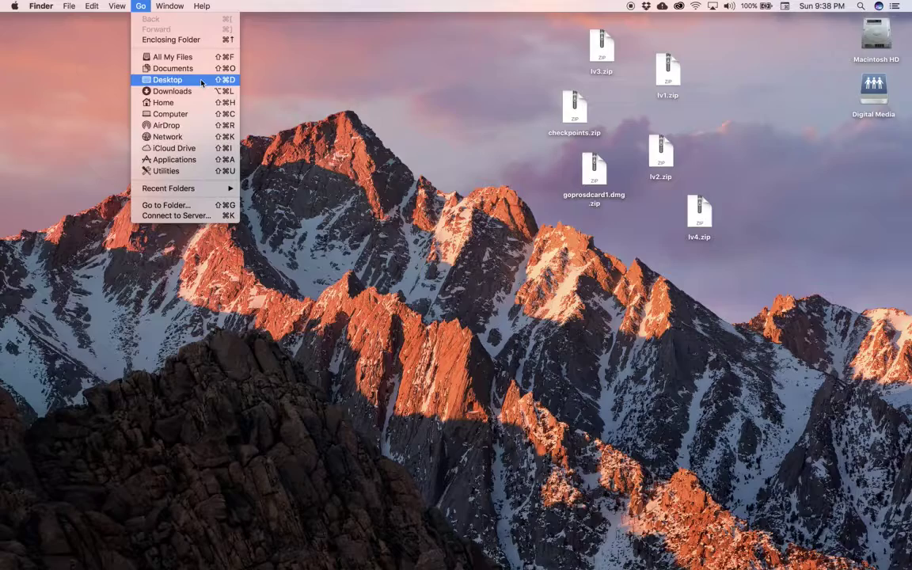
{"action": "left_click", "coordinate": [342, 97]}
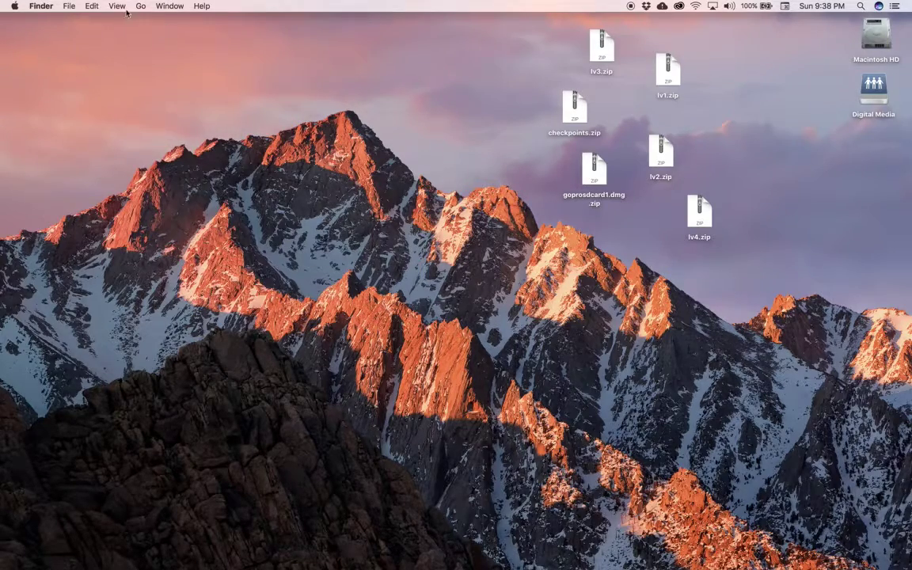
{"action": "left_click", "coordinate": [69, 7]}
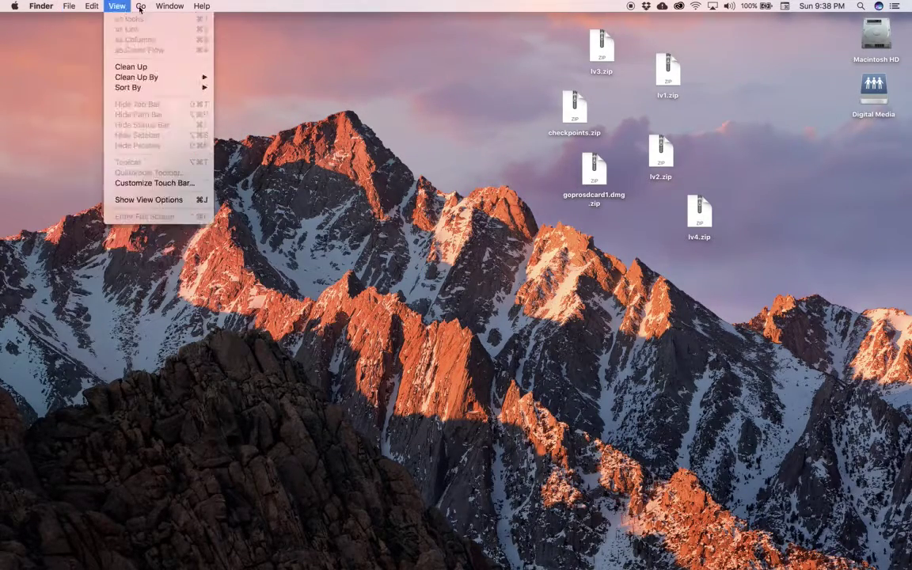
Open the Desktop folder in a Finder window and look over its options and File menu
{"action": "left_click", "coordinate": [345, 124]}
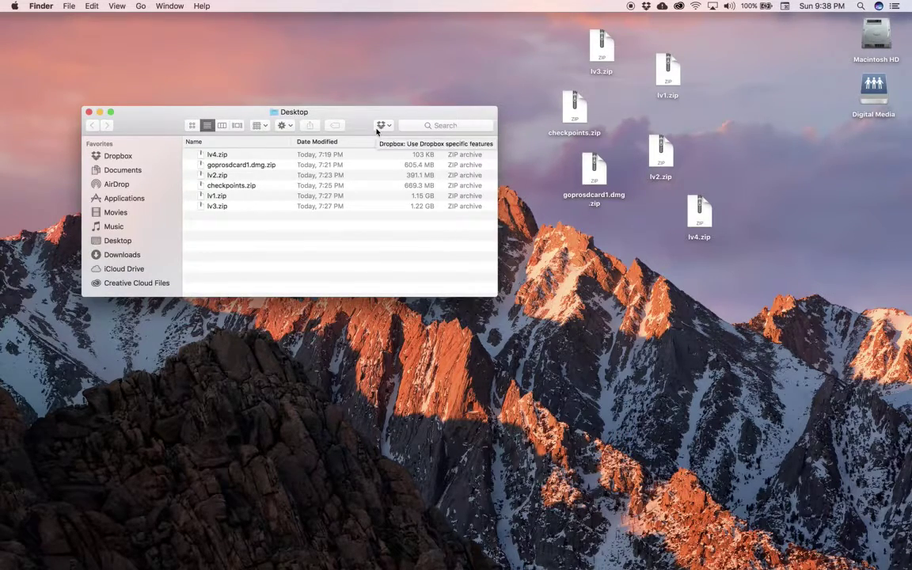
{"action": "right_click", "coordinate": [282, 245]}
{"action": "key", "text": "Escape"}
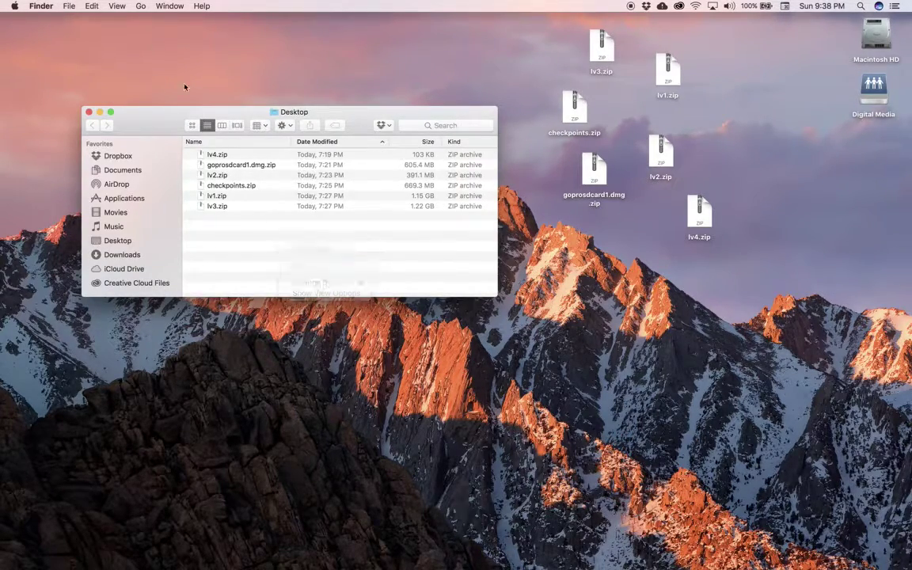
{"action": "left_click", "coordinate": [69, 6]}
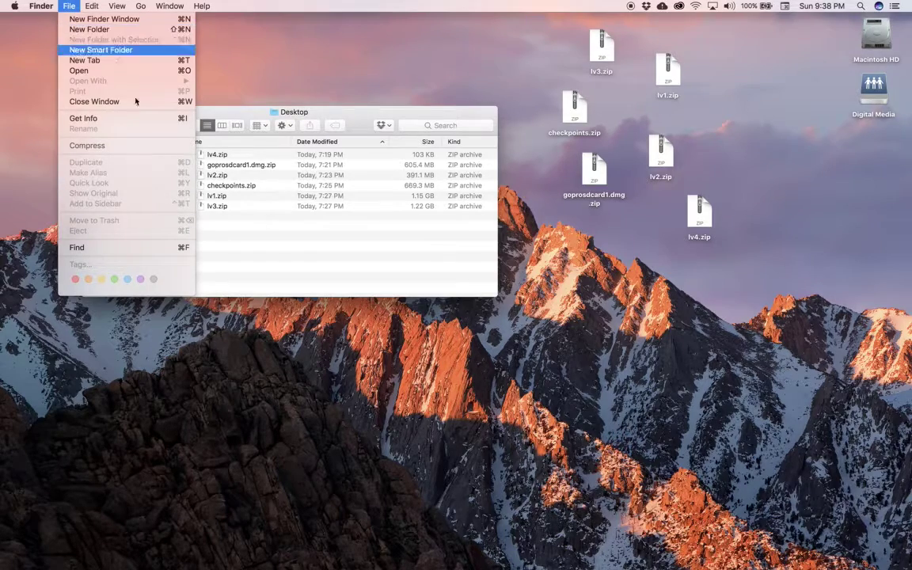
{"action": "left_click", "coordinate": [291, 238]}
Create a new folder on the Desktop named 'Final Cut Pro X Media'
{"action": "key", "text": "super+shift+n"}
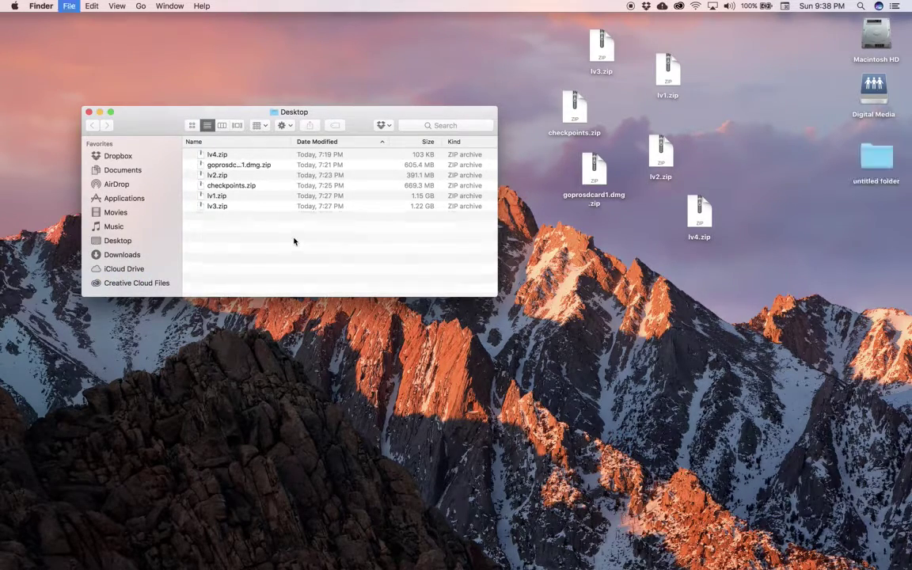
{"action": "type", "text": "Fina"}
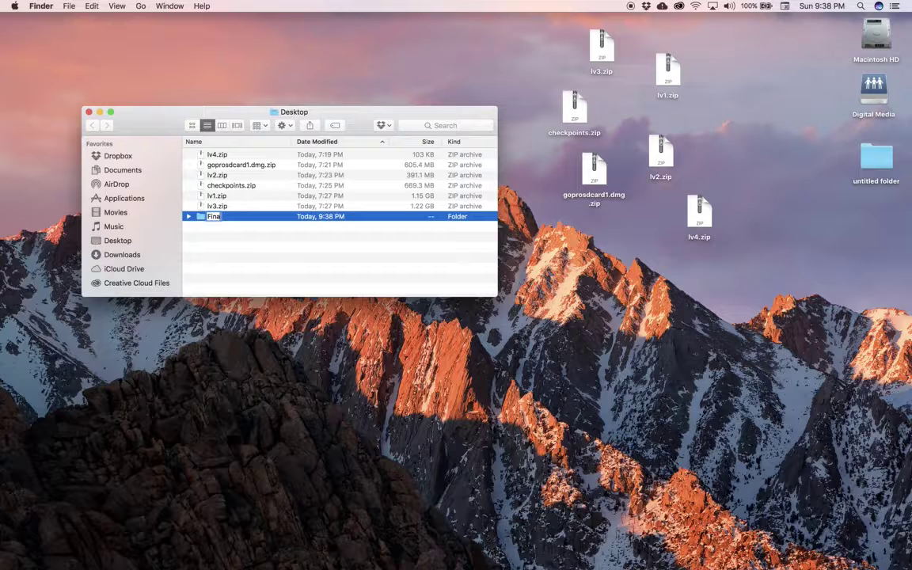
{"action": "type", "text": "l Cut Pro X Media"}
{"action": "key", "text": "Return"}
Select all six zip files from lv4.zip to lv3.zip and open them to extract
{"action": "left_click", "coordinate": [237, 156]}
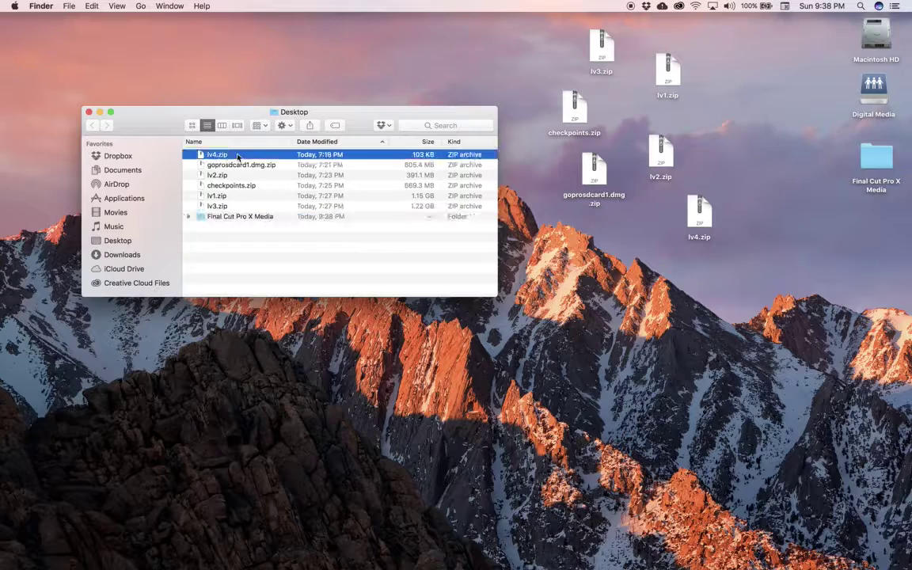
{"action": "left_click", "coordinate": [215, 204], "text": "shift"}
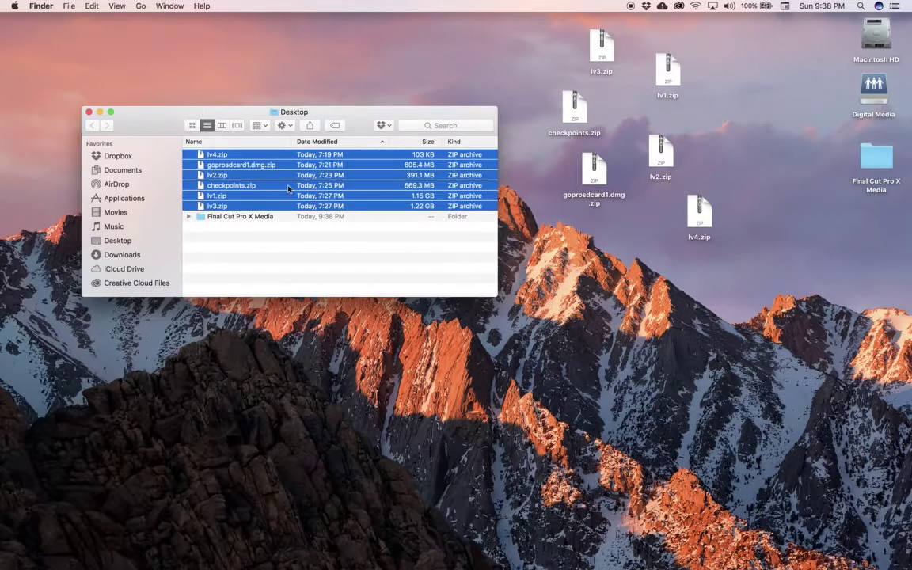
{"action": "right_click", "coordinate": [241, 159]}
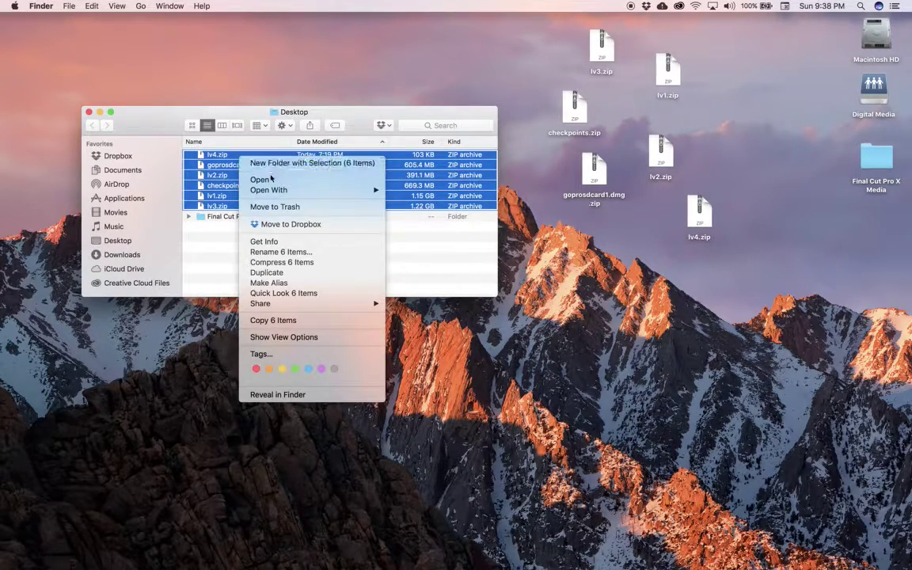
{"action": "left_click", "coordinate": [271, 180]}
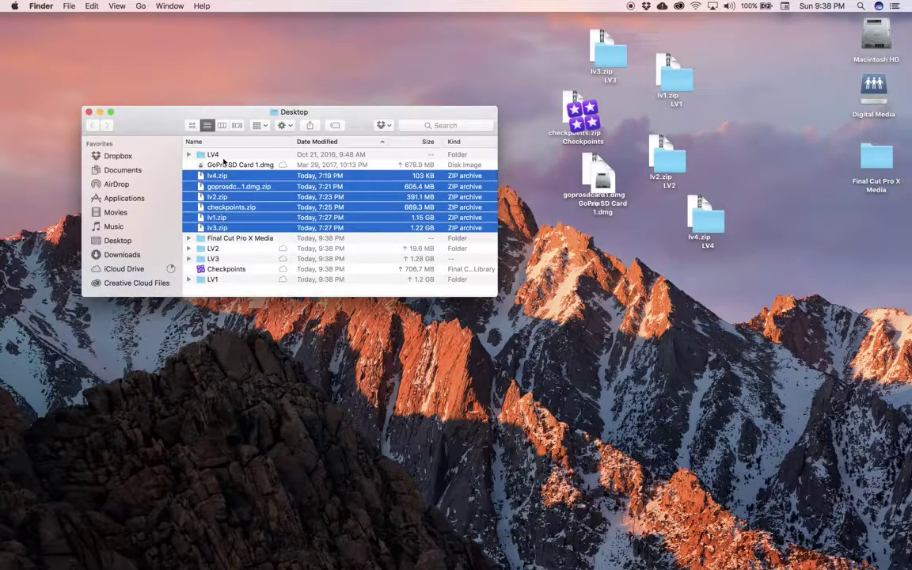
Move GoPro SD Card 1.dmg, LV1–LV4 and Checkpoints into Final Cut Pro X Media, then select the desktop zips
{"action": "left_click_drag", "start_coordinate": [297, 113], "coordinate": [333, 76]}
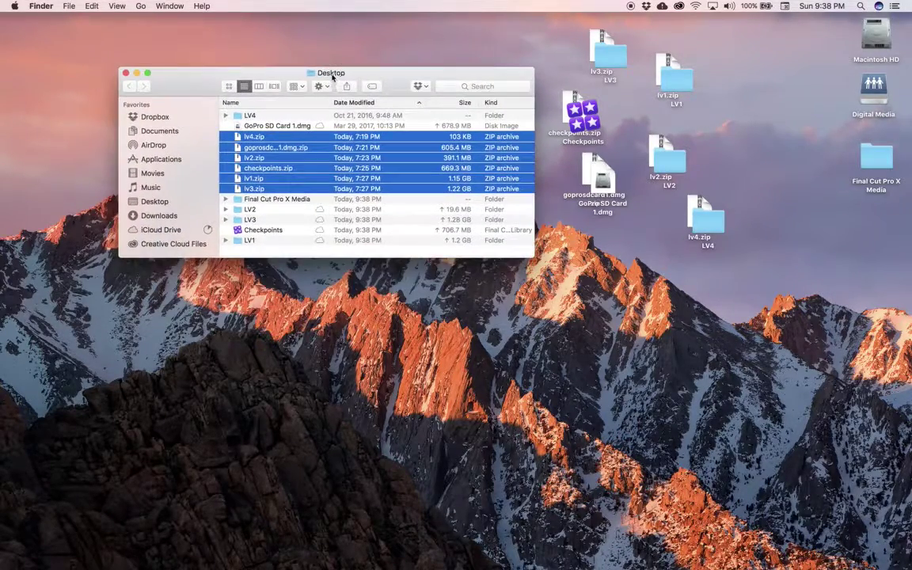
{"action": "left_click", "coordinate": [264, 127]}
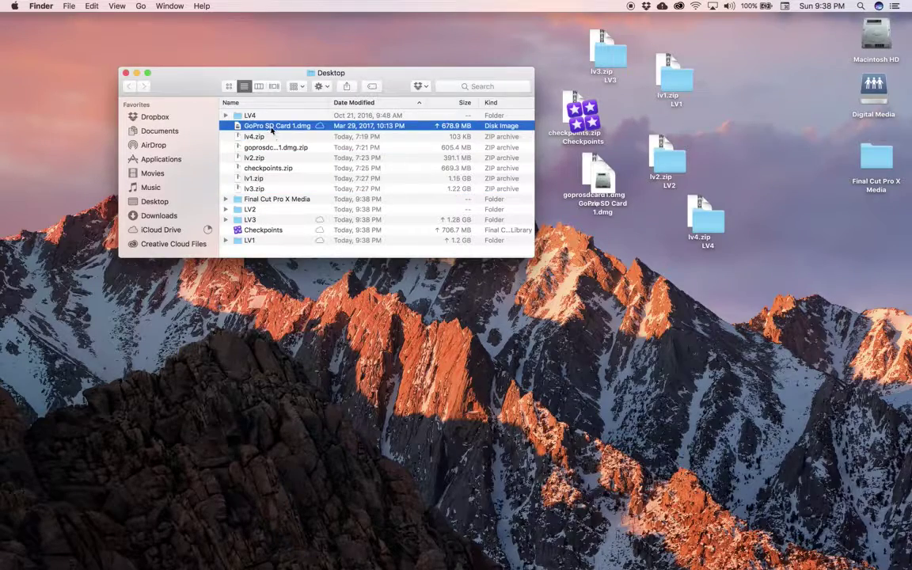
{"action": "left_click", "coordinate": [263, 209], "text": "super"}
{"action": "left_click", "coordinate": [250, 219], "text": "super"}
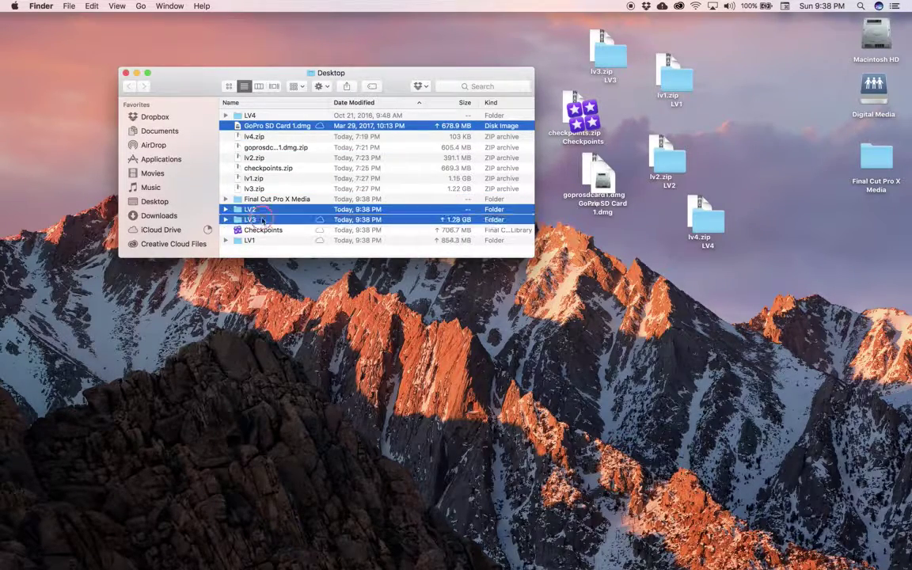
{"action": "left_click", "coordinate": [261, 230], "text": "super"}
{"action": "left_click", "coordinate": [252, 240], "text": "super"}
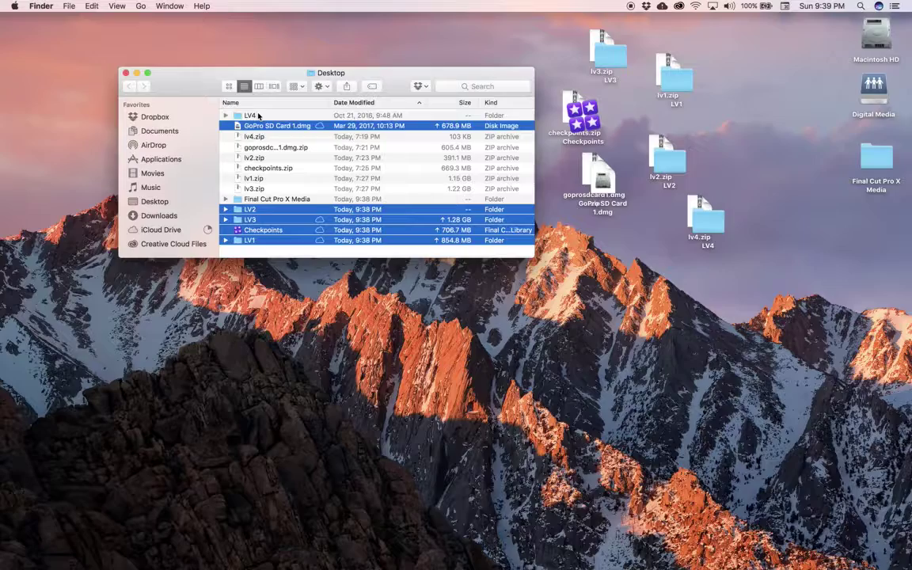
{"action": "left_click", "coordinate": [236, 115], "text": "super"}
{"action": "left_click_drag", "start_coordinate": [281, 212], "coordinate": [275, 199]}
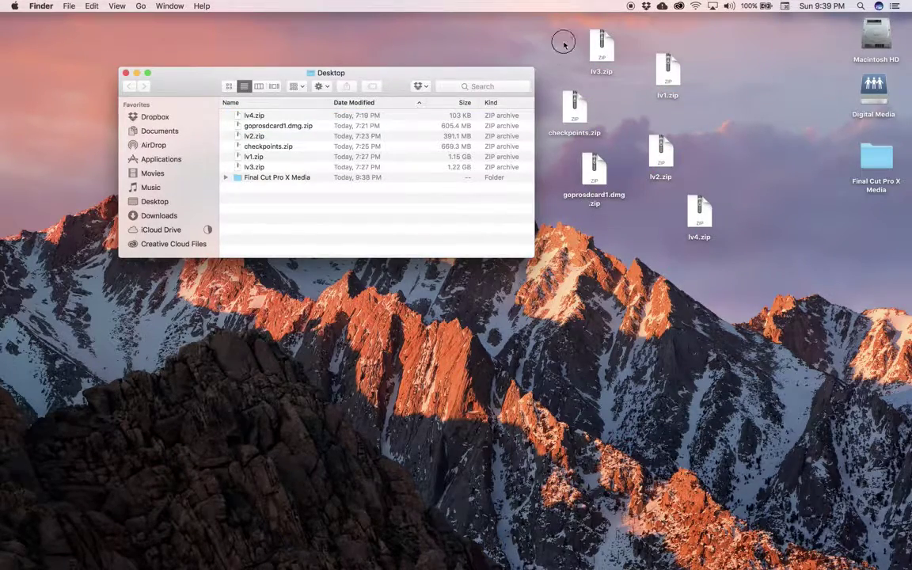
{"action": "left_click_drag", "start_coordinate": [560, 31], "coordinate": [723, 262]}
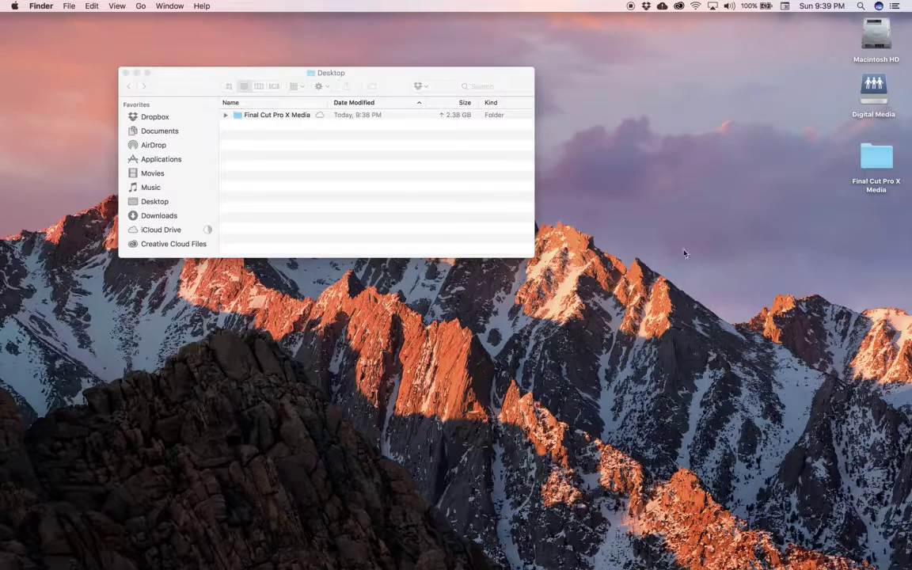
Expand Final Cut Pro X Media to check its LV1–LV4 and Checkpoints contents, then collapse it
{"action": "left_click", "coordinate": [360, 76]}
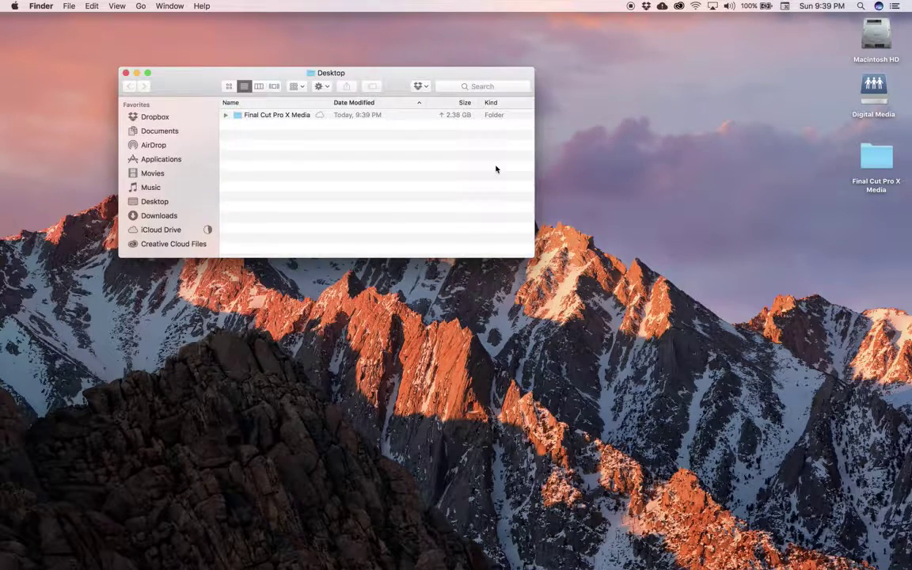
{"action": "left_click", "coordinate": [225, 115]}
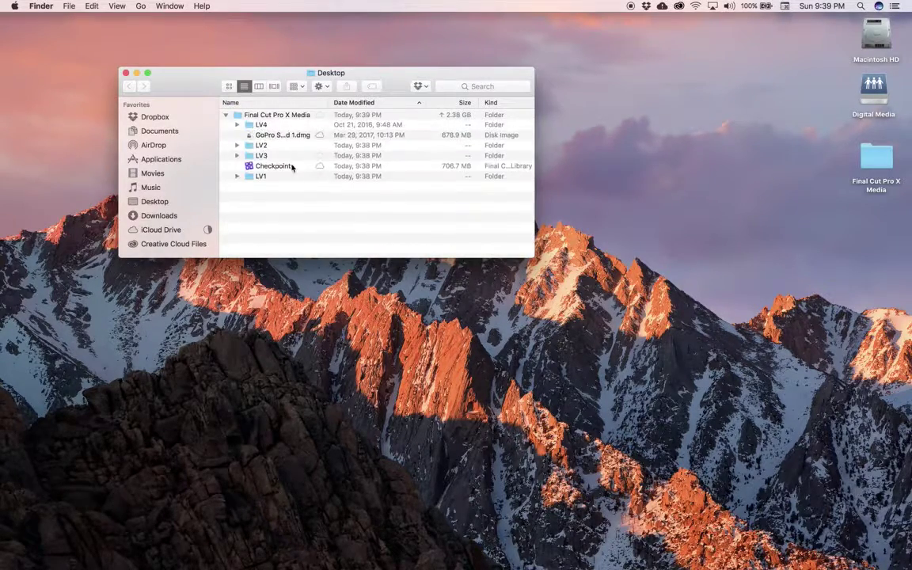
{"action": "left_click", "coordinate": [224, 115]}
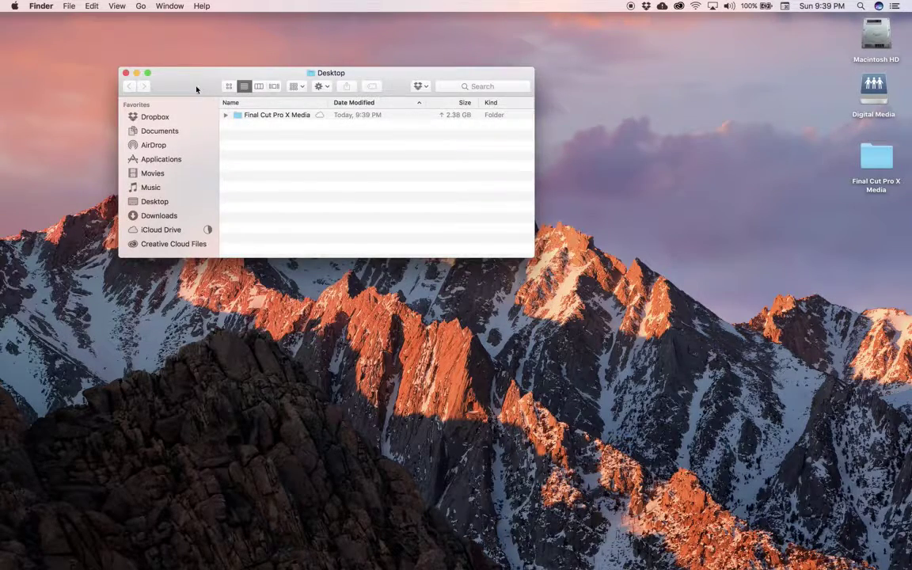
Reposition the Desktop folder window and switch to Final Cut Pro with Cmd+Tab
{"action": "left_click_drag", "start_coordinate": [197, 88], "coordinate": [232, 105]}
{"action": "left_click_drag", "start_coordinate": [317, 131], "coordinate": [340, 135]}
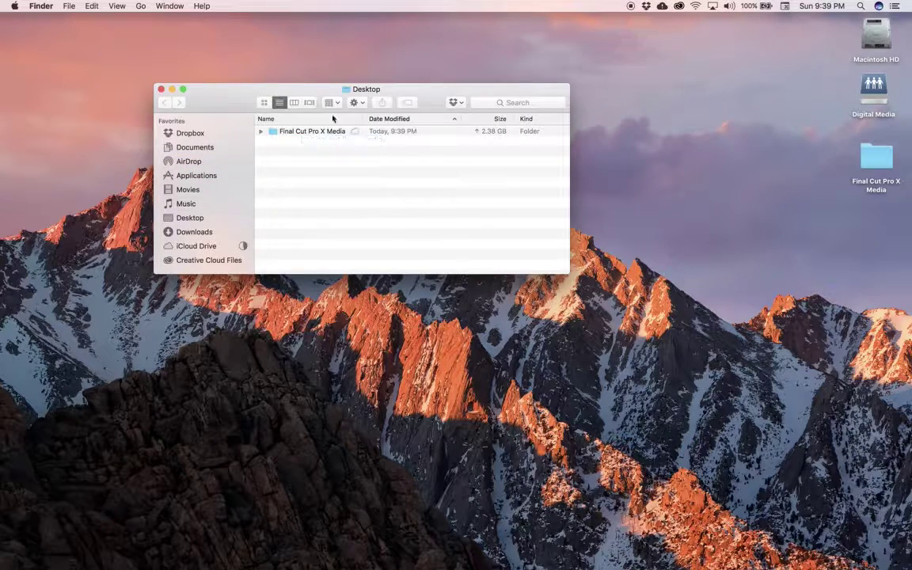
{"action": "left_click_drag", "start_coordinate": [232, 102], "coordinate": [276, 96]}
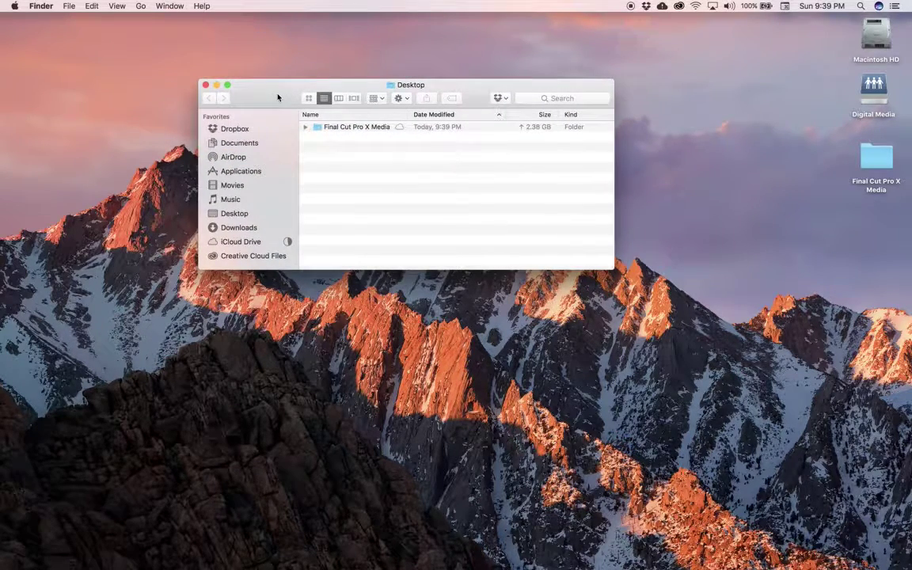
{"action": "key", "text": "super+Tab"}
{"action": "key", "text": "super+Tab"}
{"action": "key", "text": "super+Tab"}
{"action": "key", "text": "super+Tab"}
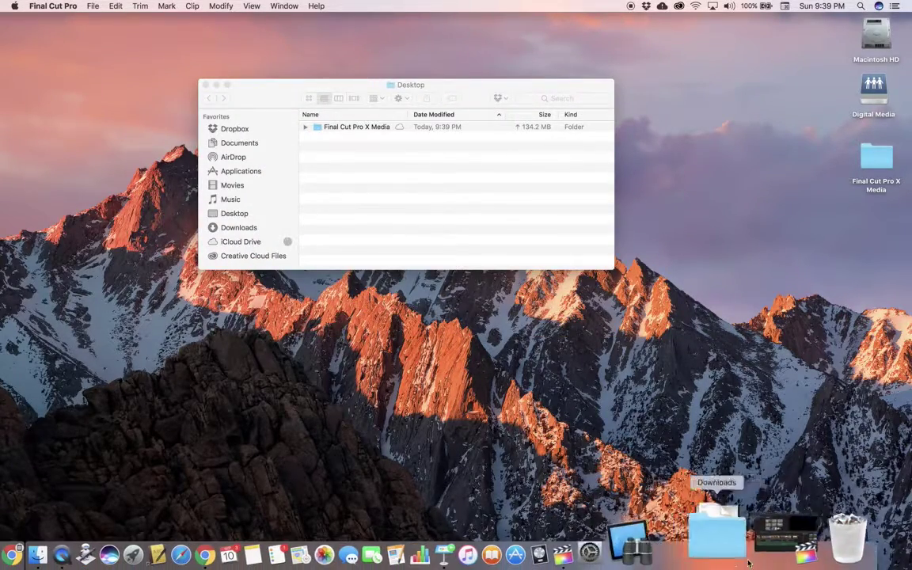
Restore the Final Cut Pro window from the Dock and close Media Import without importing
{"action": "left_click", "coordinate": [760, 559]}
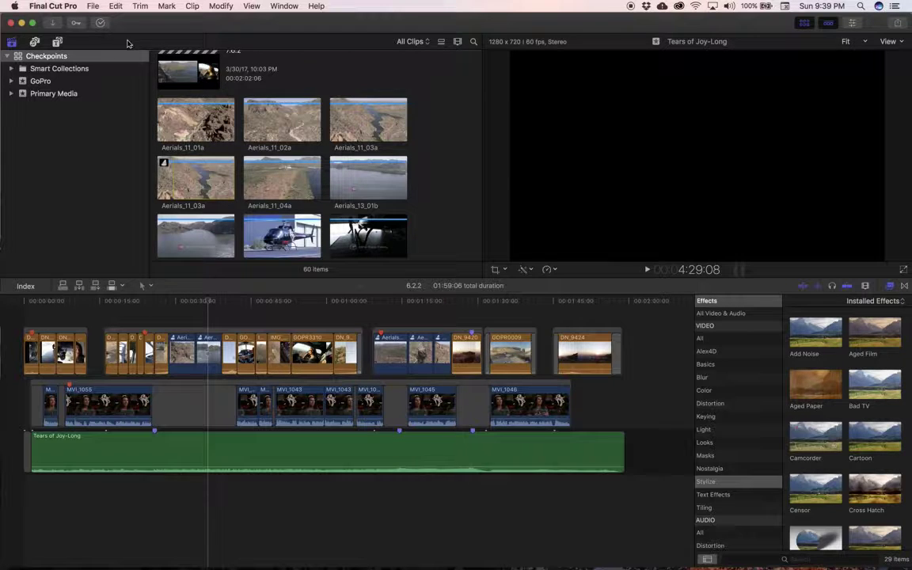
{"action": "left_click", "coordinate": [473, 184]}
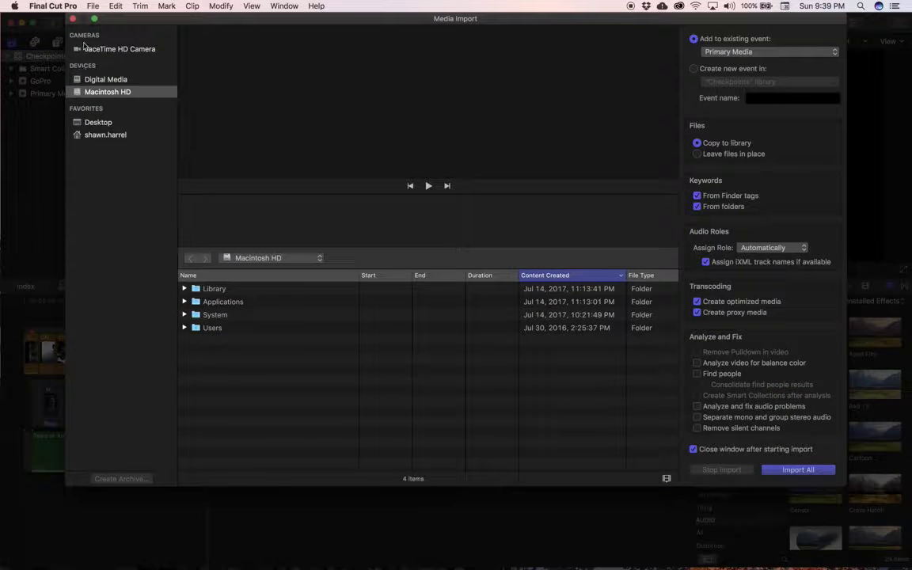
{"action": "left_click", "coordinate": [71, 20]}
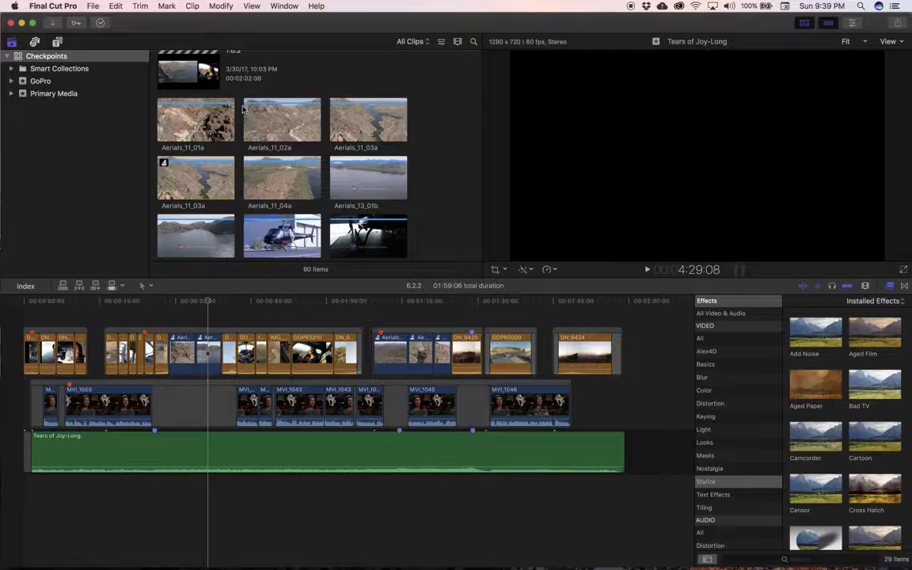
{"action": "left_click_drag", "start_coordinate": [190, 302], "coordinate": [353, 303]}
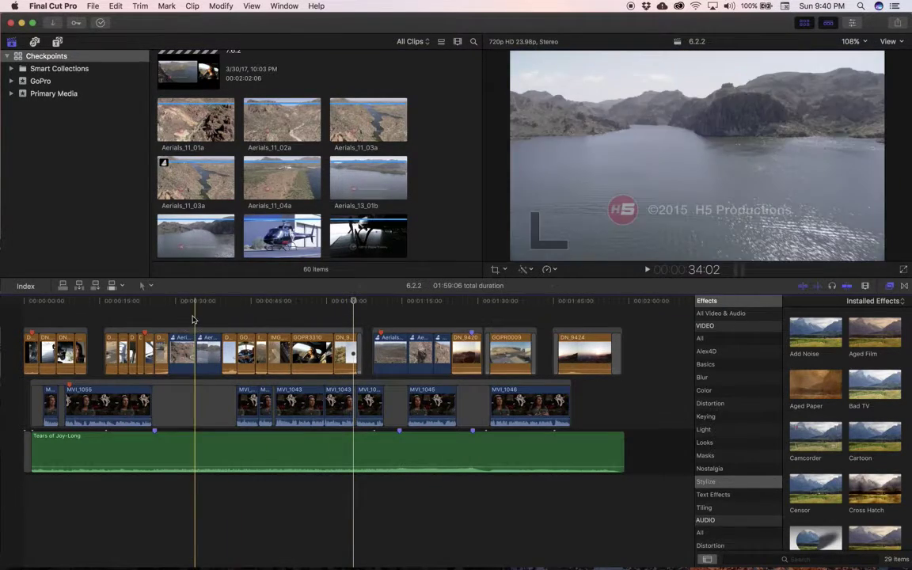
{"action": "left_click", "coordinate": [195, 349]}
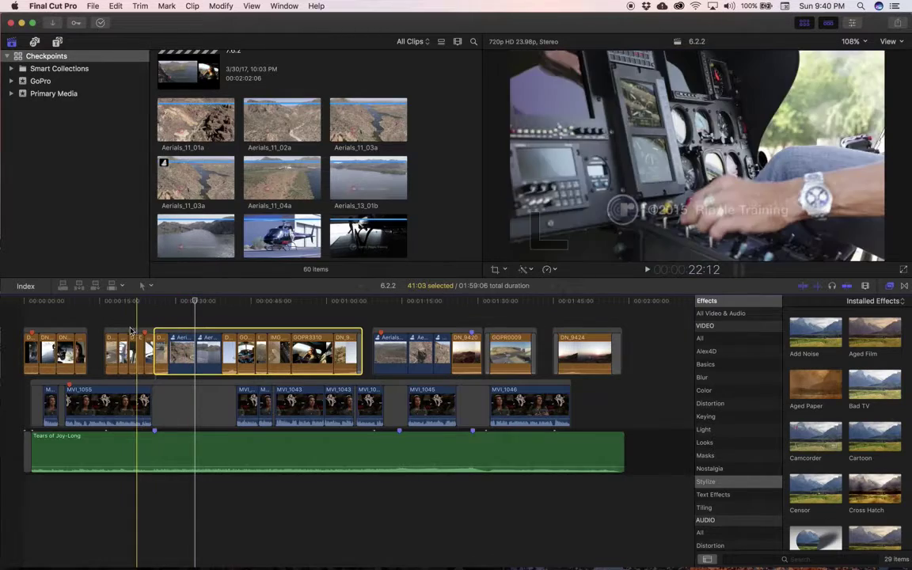
{"action": "left_click", "coordinate": [131, 332]}
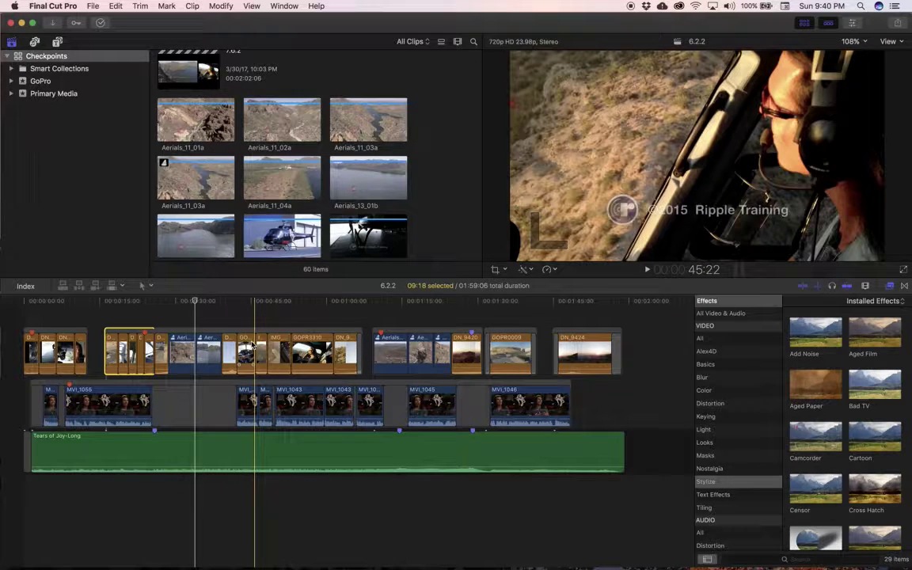
{"action": "key", "text": "s"}
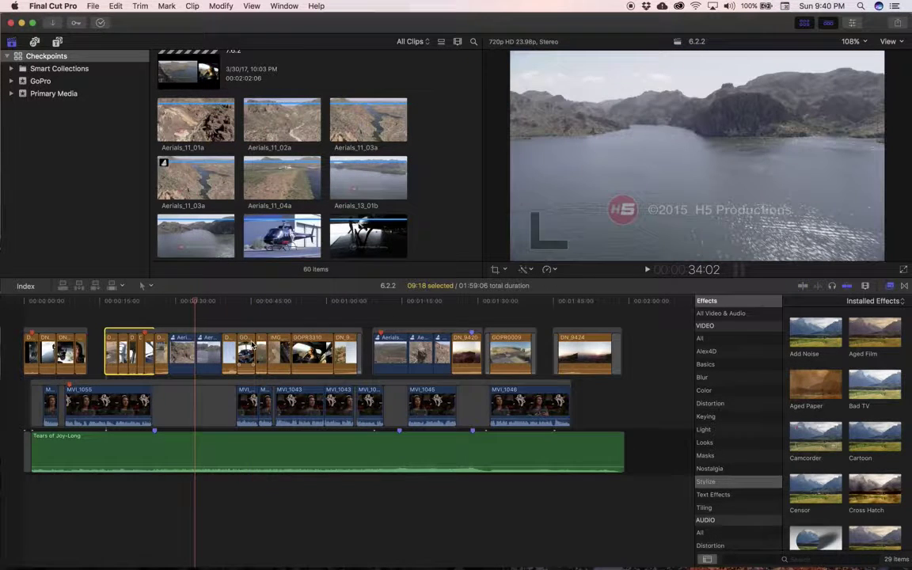
{"action": "left_click", "coordinate": [245, 348]}
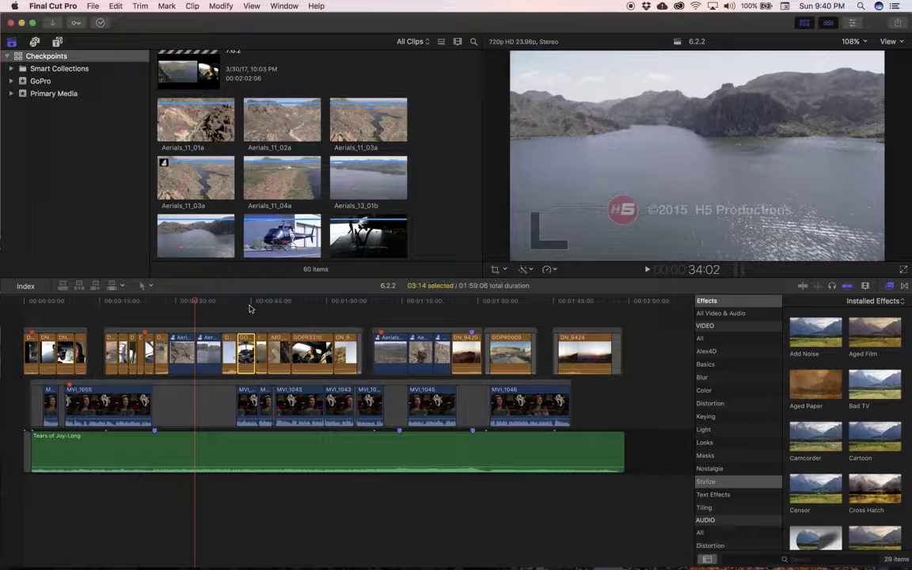
{"action": "left_click", "coordinate": [204, 302]}
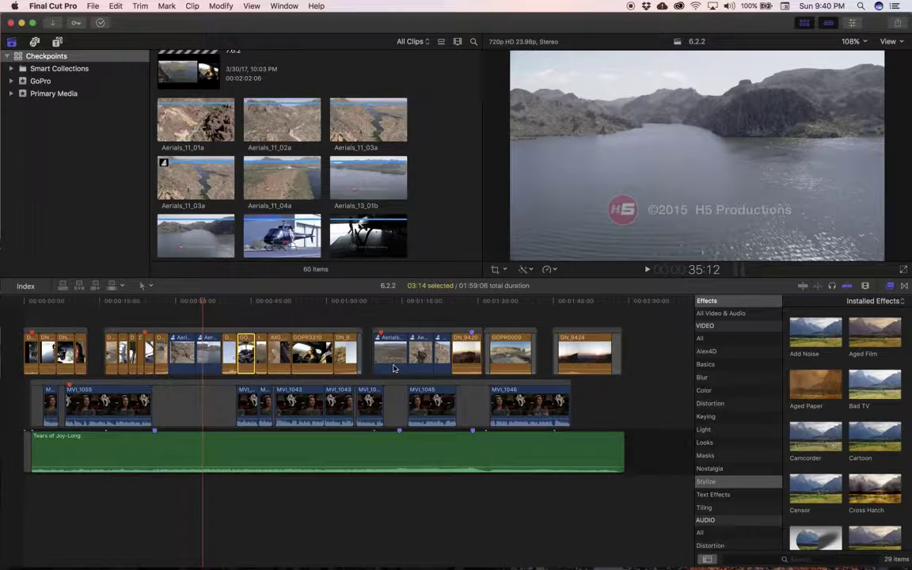
Open the toolbar's Share menu showing Master File, Apple Devices 1080p and Vimeo
{"action": "left_click", "coordinate": [898, 25]}
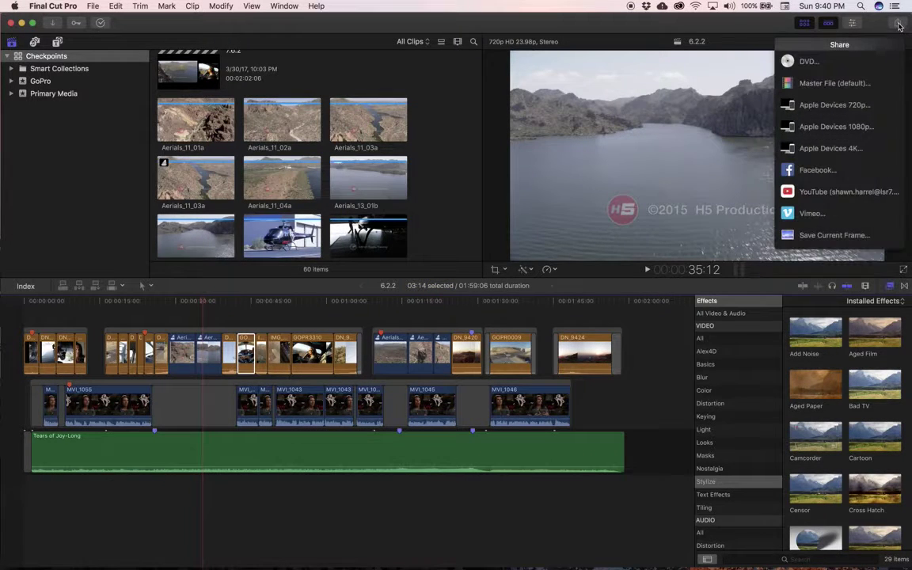